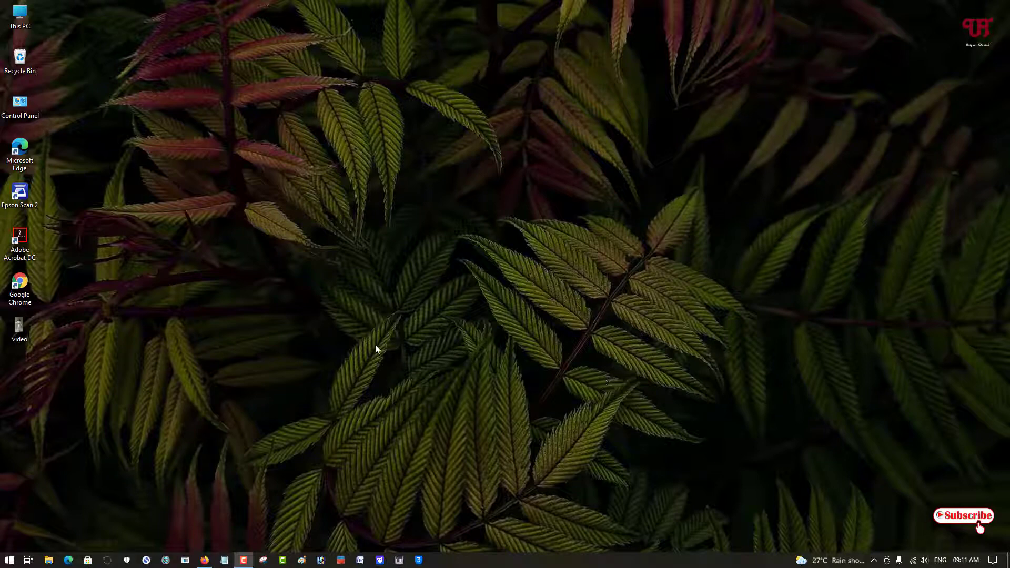
- Switch to Firefox showing the Unscreen search and open the unscreen.com home page
click(205, 560)
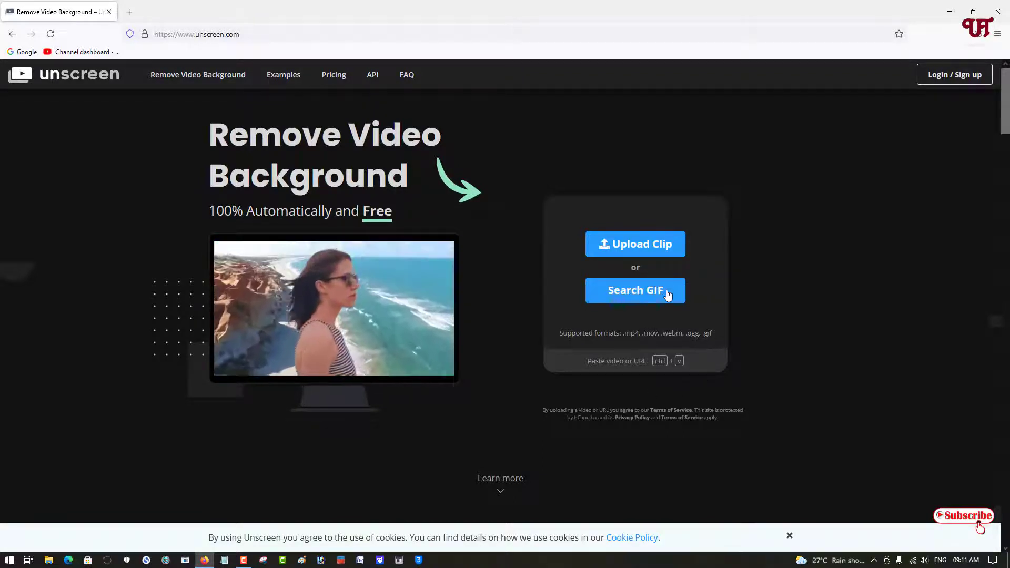
- Upload the Desktop file 'video' so Unscreen removes its background
click(649, 249)
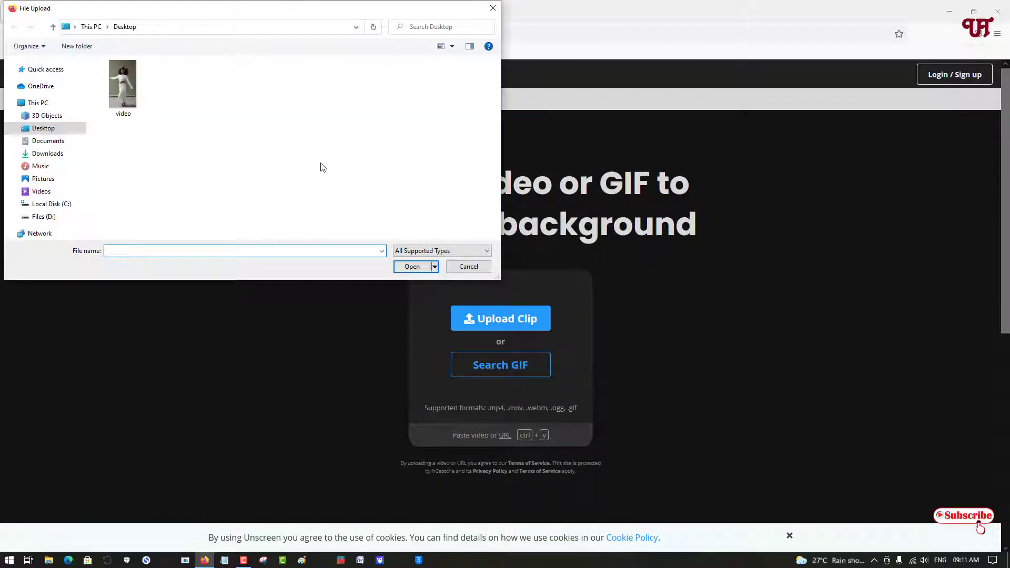
click(112, 102)
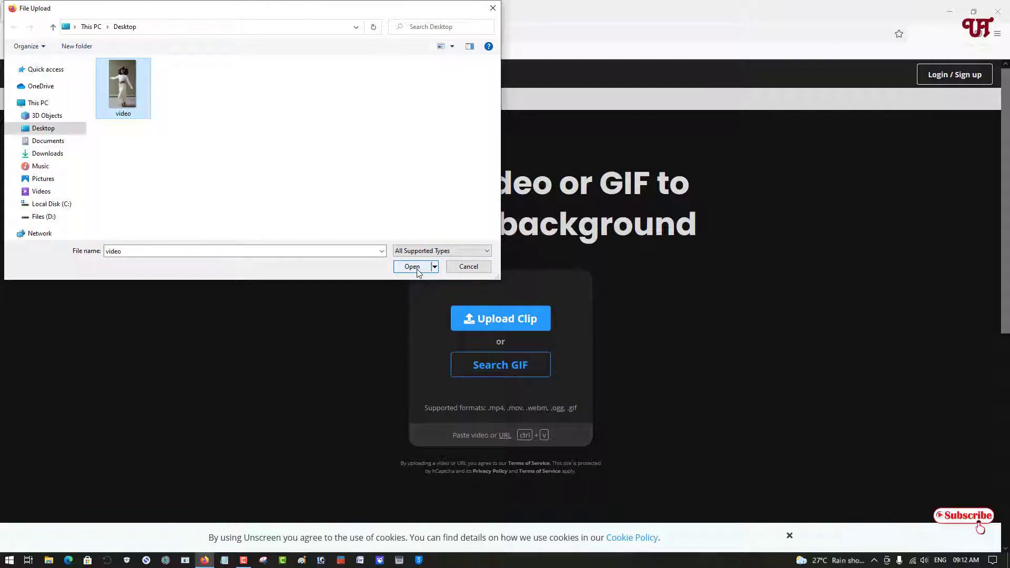
click(413, 267)
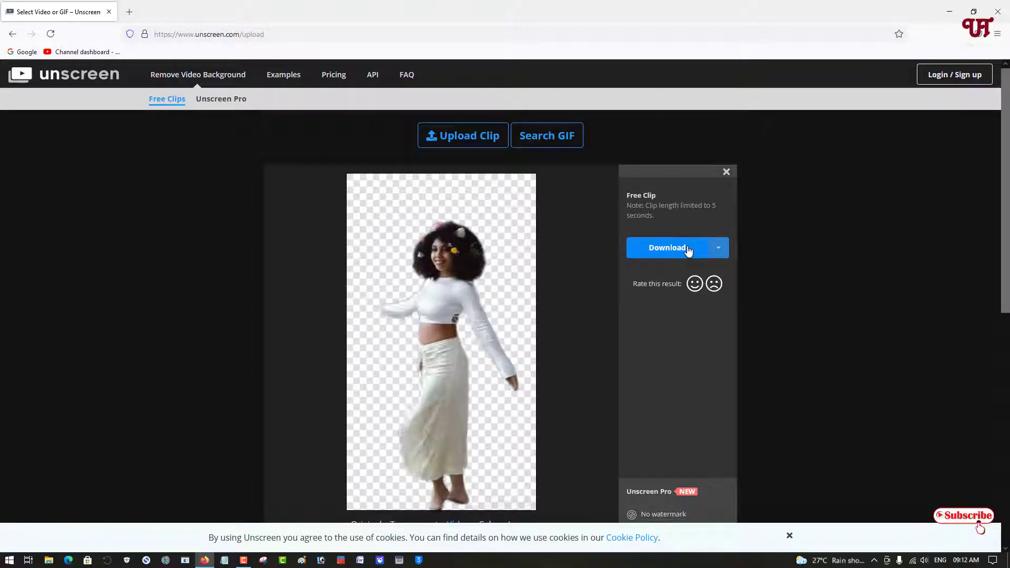
click(719, 250)
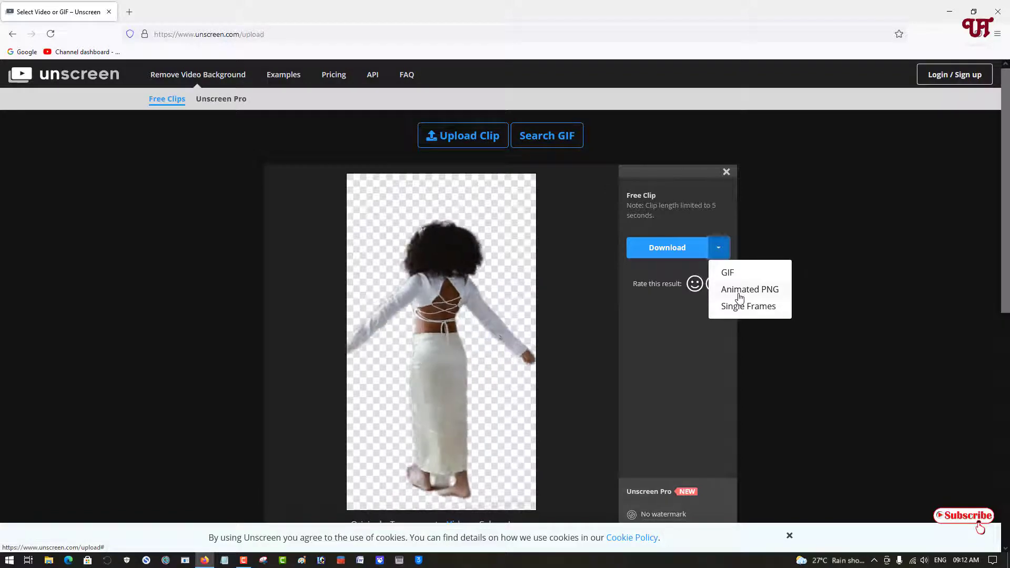
click(705, 340)
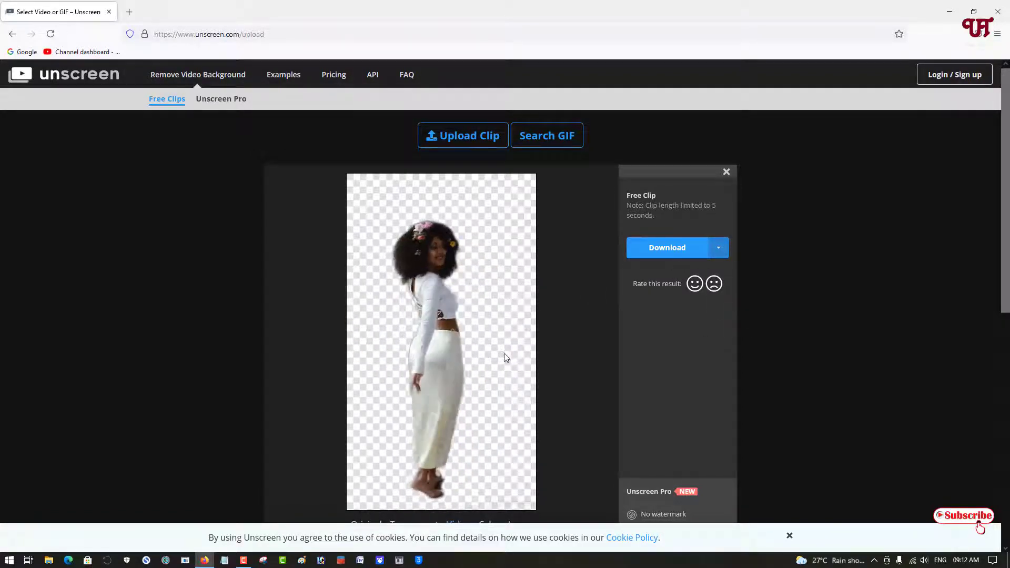
scroll(611, 371, down, 3)
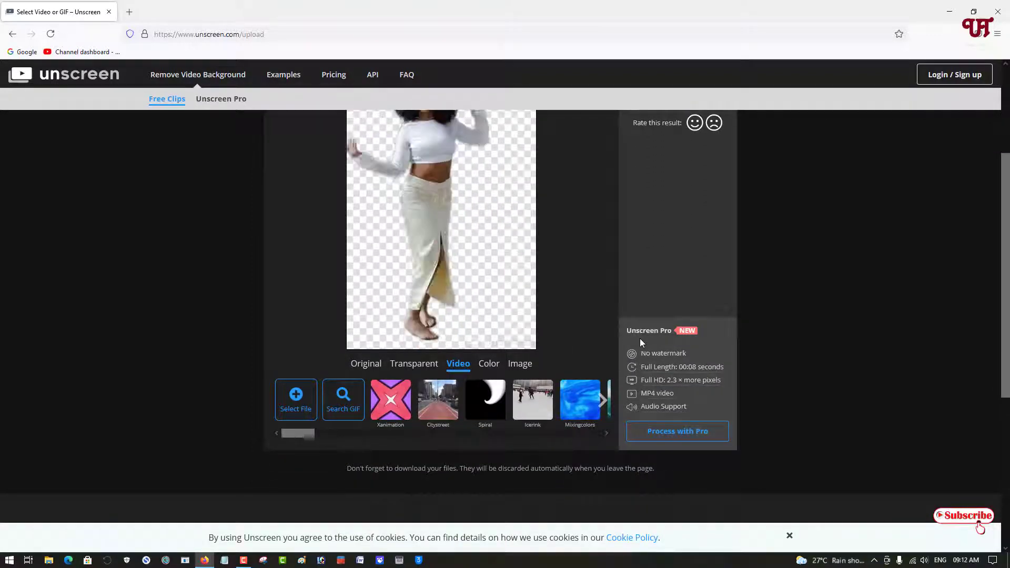
mouse_move(669, 351)
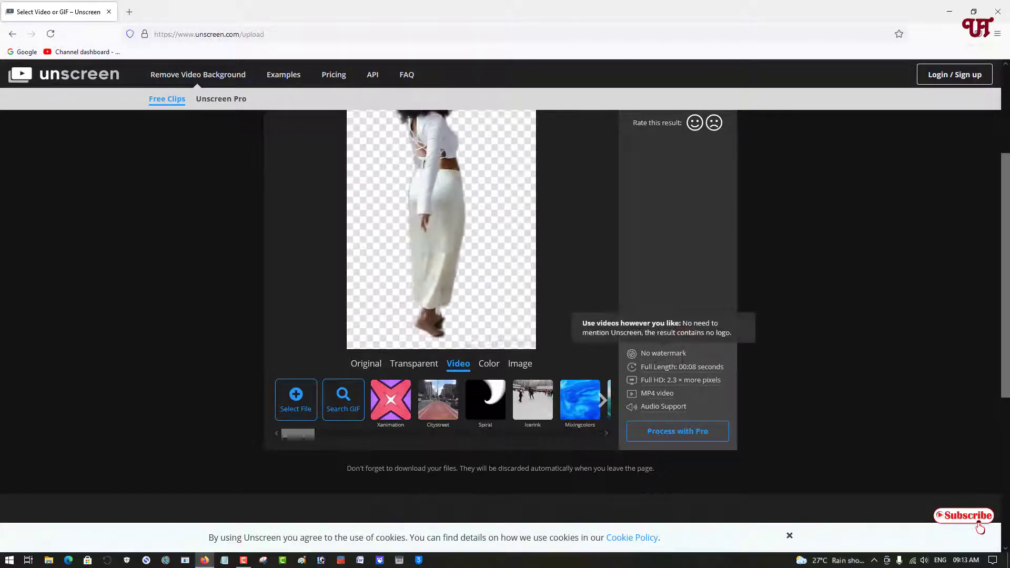
mouse_move(719, 371)
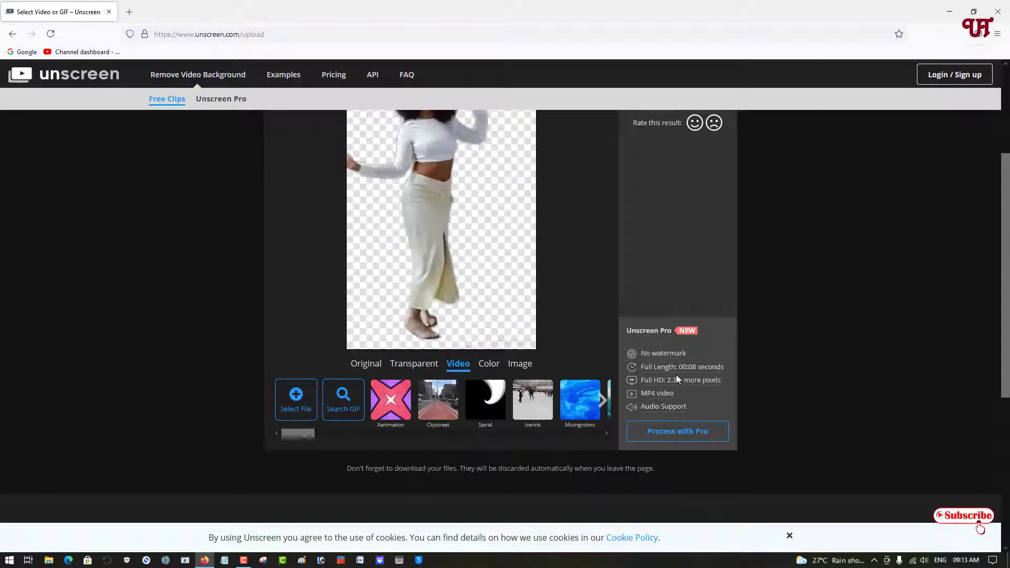
mouse_move(677, 374)
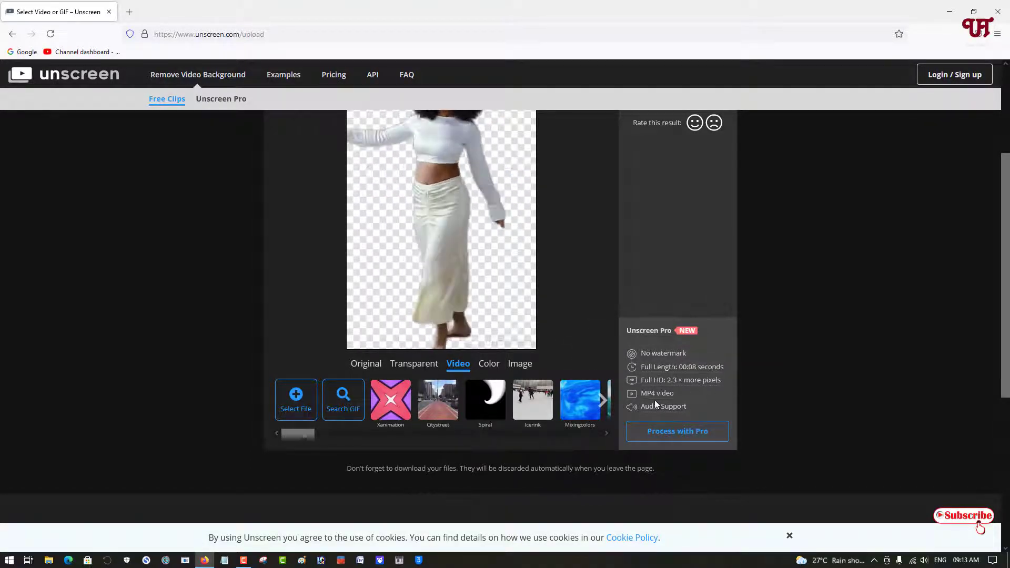
mouse_move(648, 416)
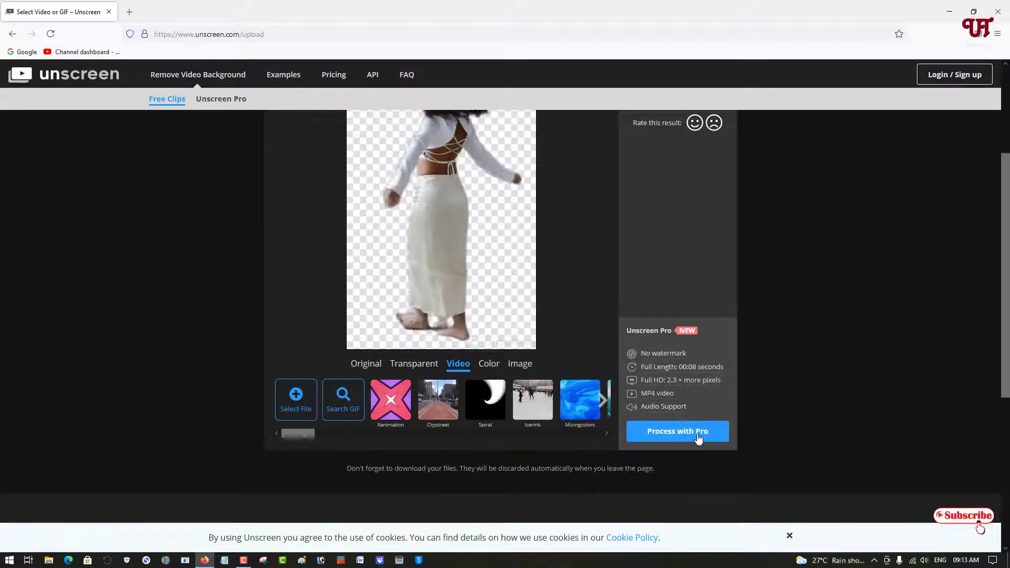
scroll(700, 437, up, 3)
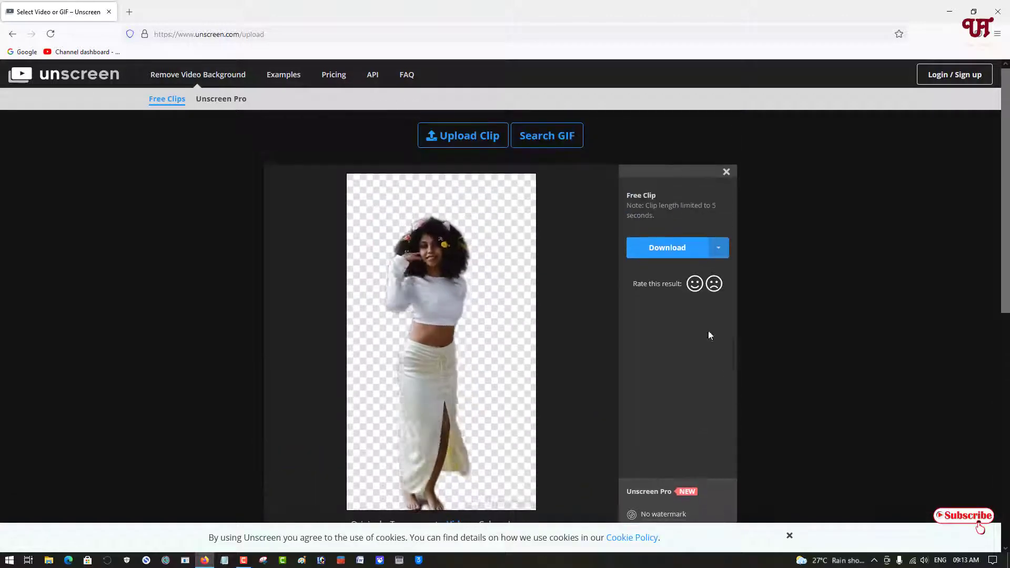
click(719, 251)
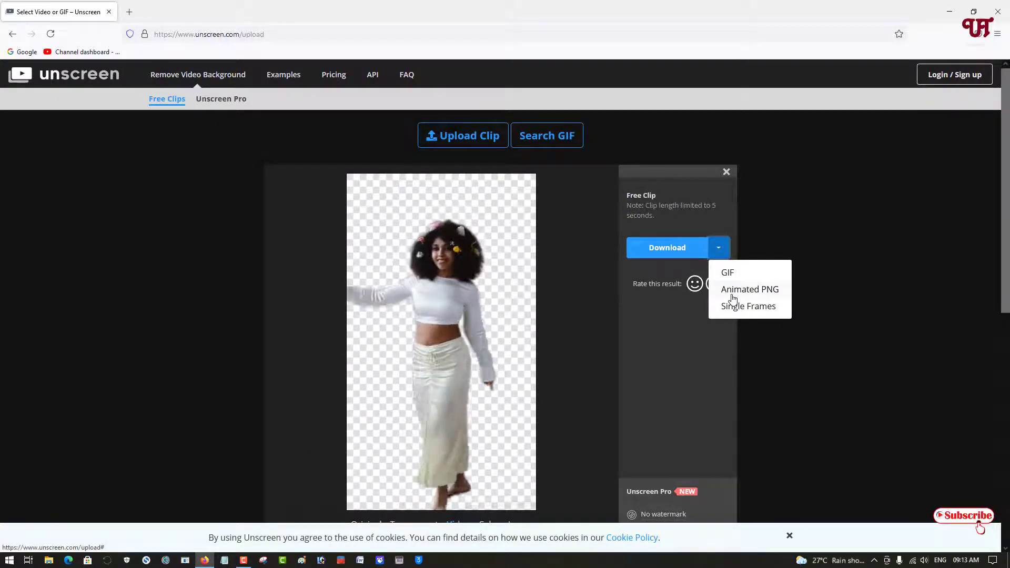
click(693, 329)
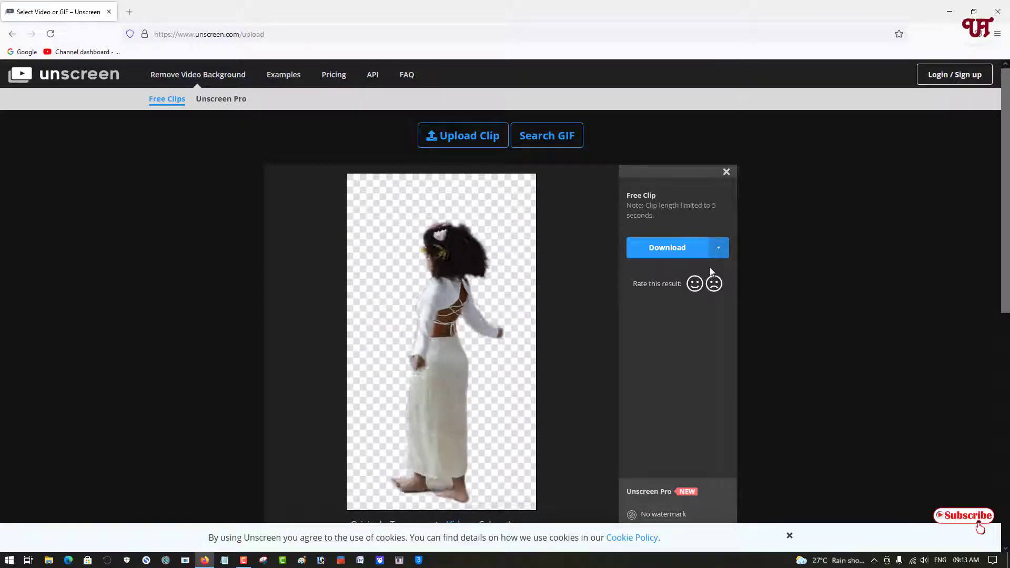
click(719, 252)
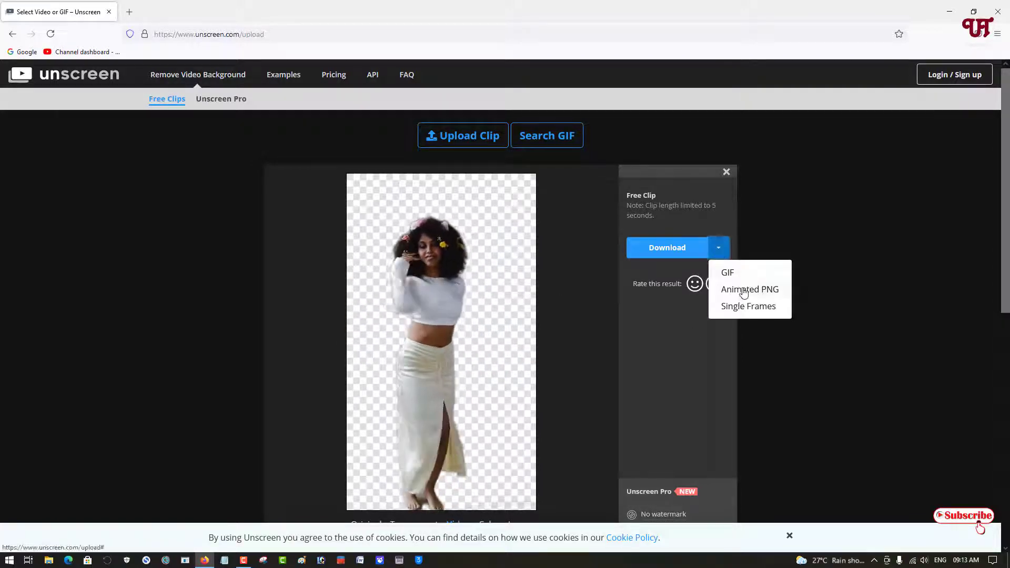
click(703, 390)
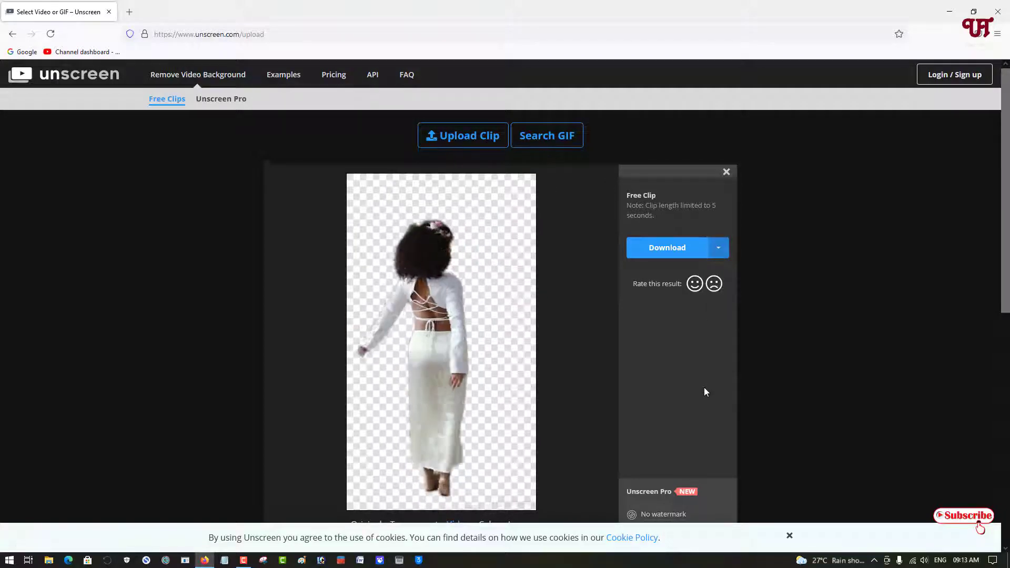
scroll(703, 392, down, 4)
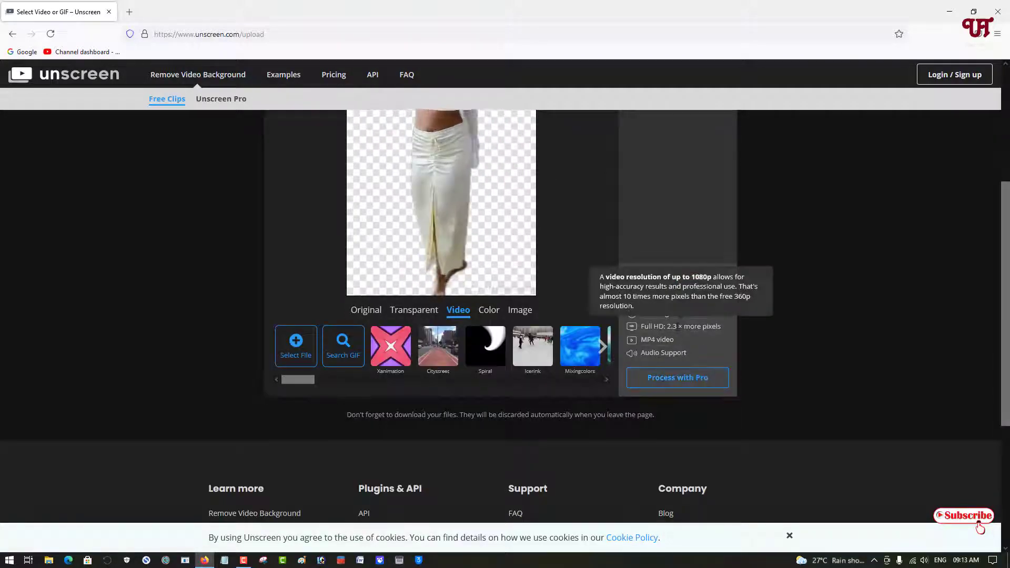
scroll(691, 358, up, 1)
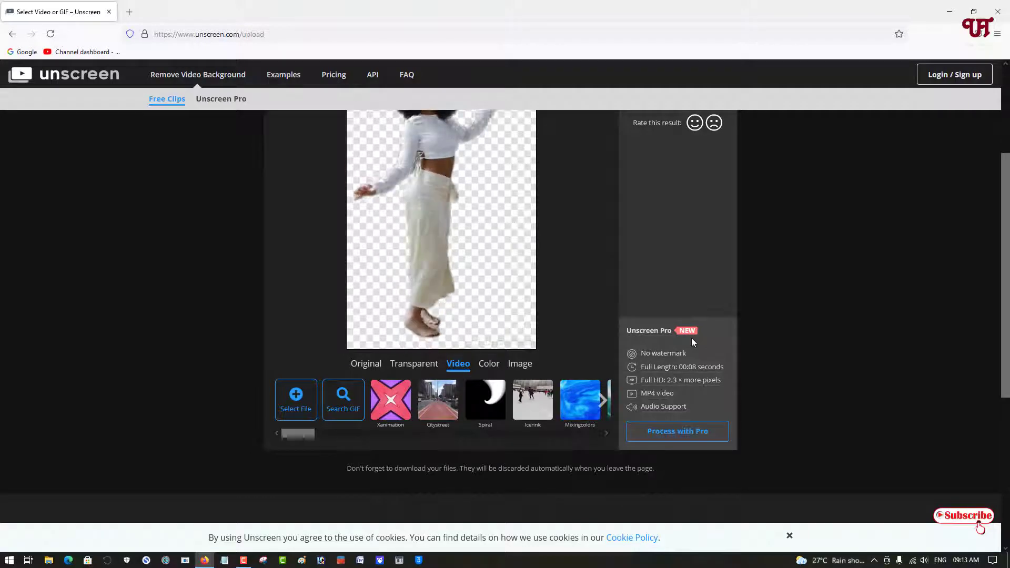
scroll(692, 350, up, 3)
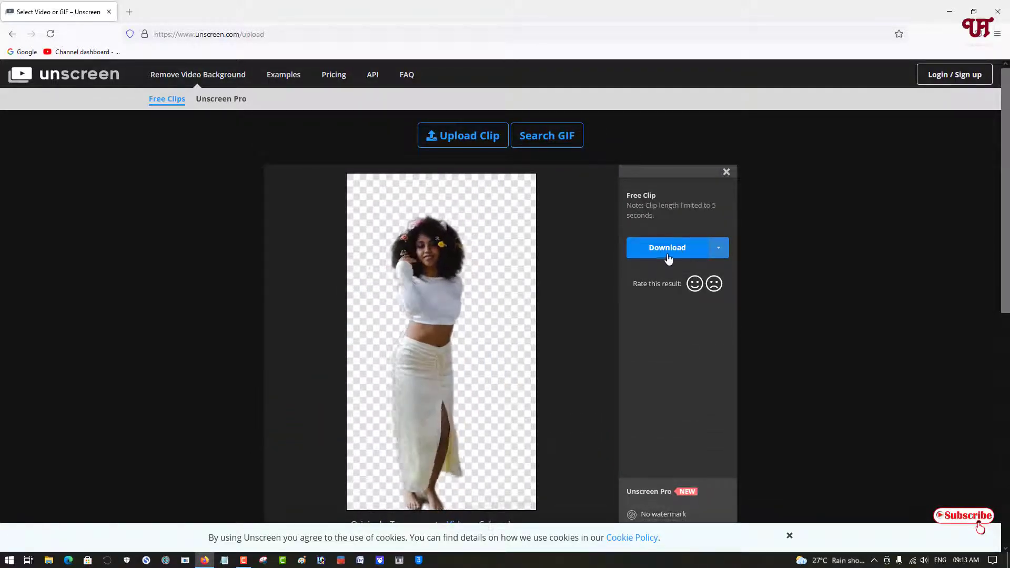
scroll(666, 338, down, 3)
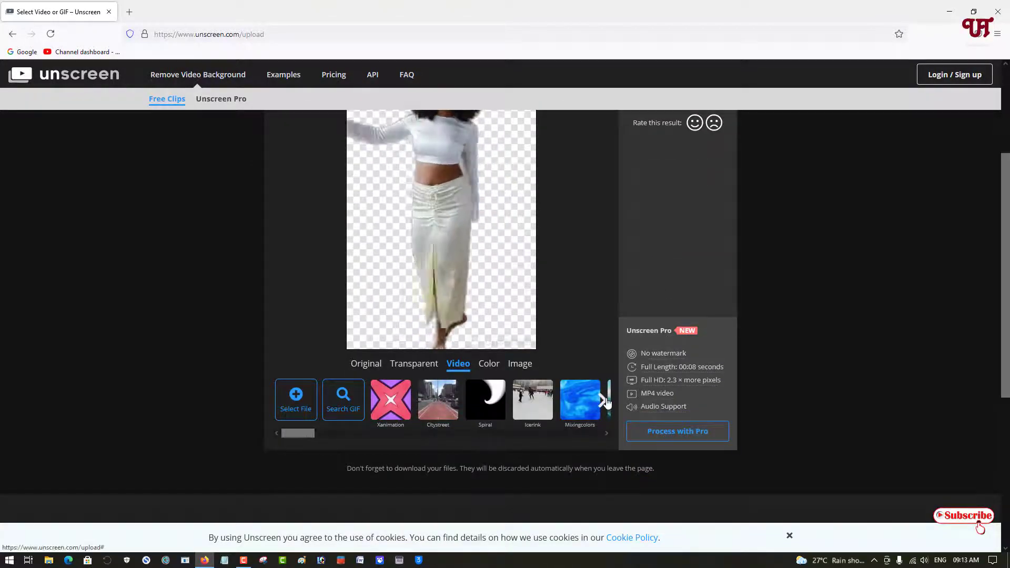
- Page through the stock background videos and put the misty River clip behind the dancer
click(603, 401)
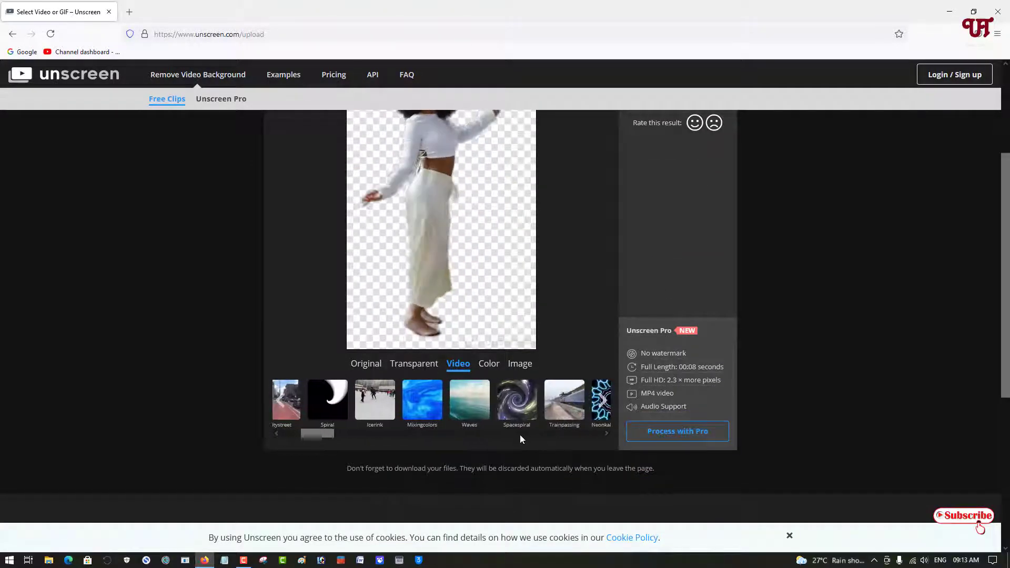
click(603, 401)
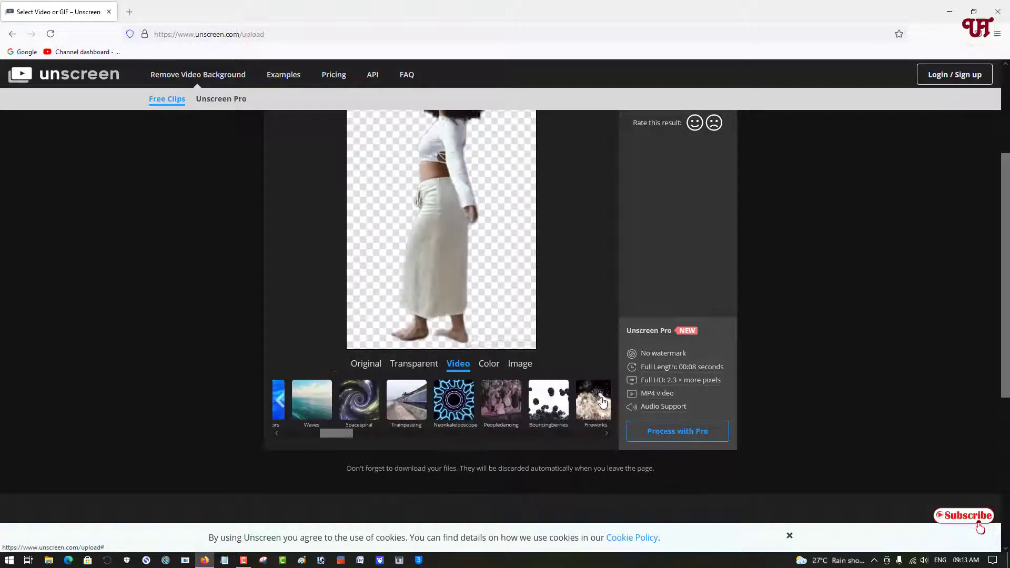
click(604, 401)
click(604, 401)
click(604, 401)
click(604, 401)
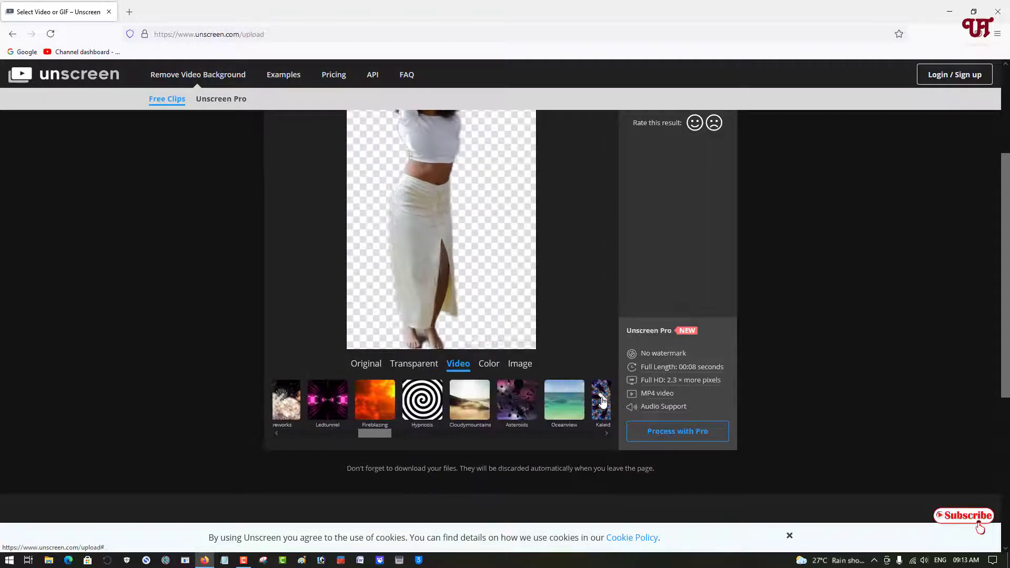
click(603, 401)
click(603, 401)
click(604, 401)
click(603, 401)
click(604, 401)
click(604, 401)
click(604, 401)
click(603, 401)
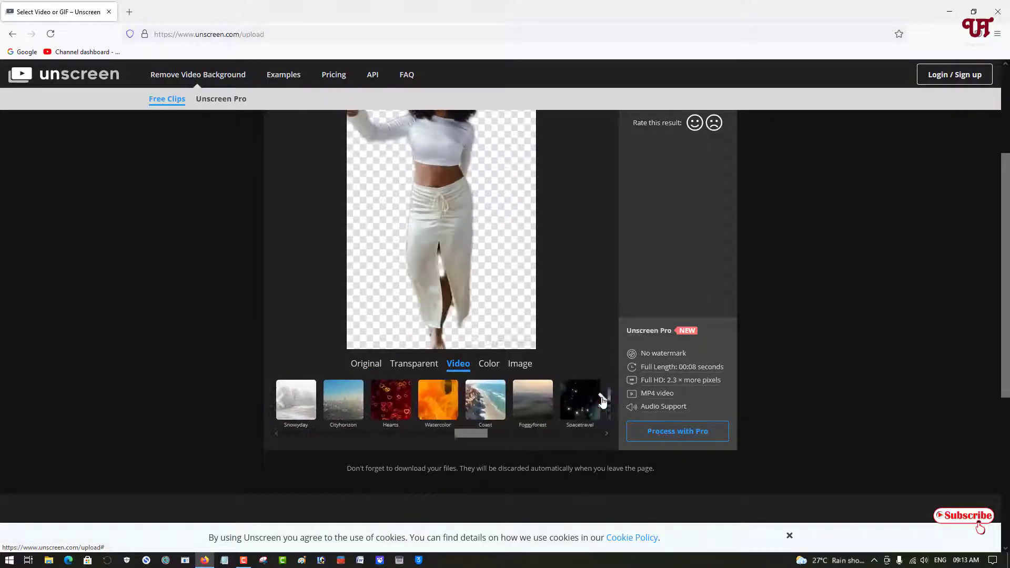
click(603, 401)
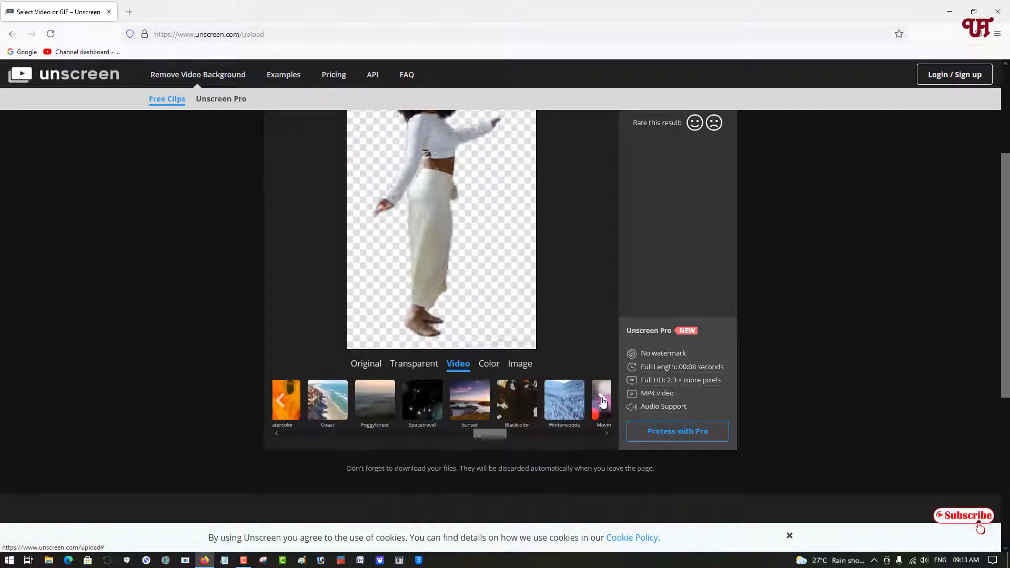
click(604, 401)
click(604, 401)
click(604, 401)
click(604, 401)
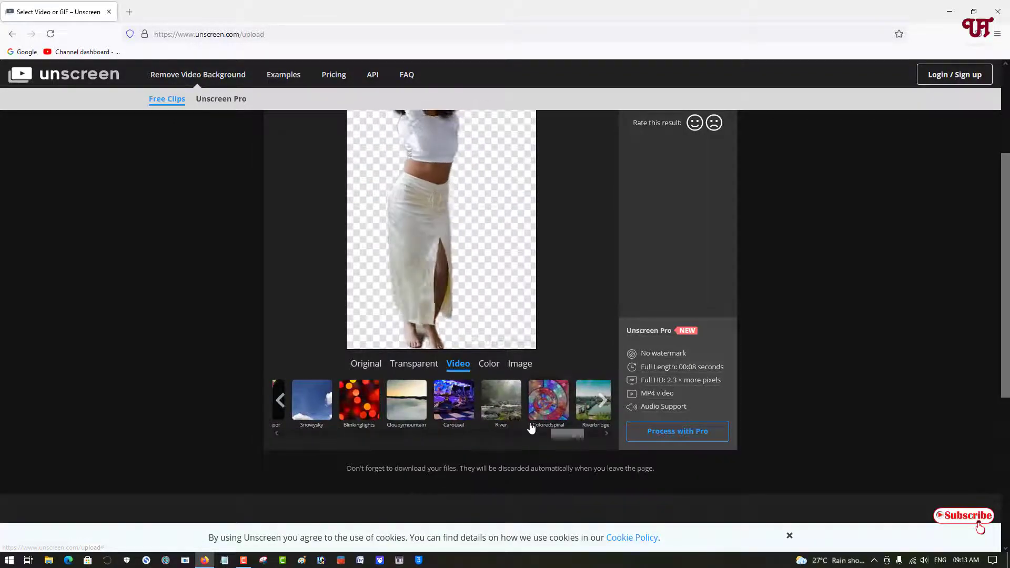
click(509, 415)
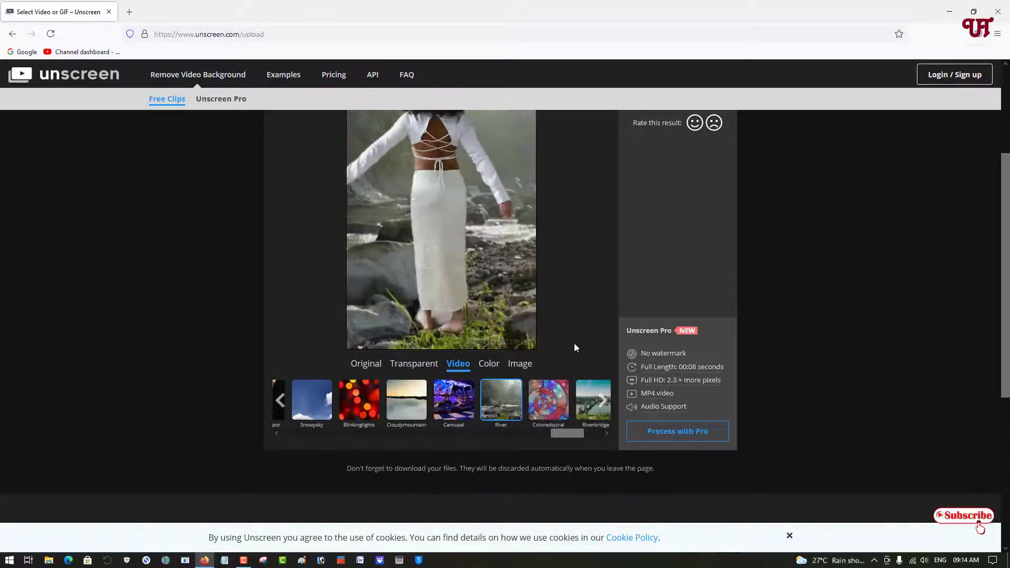
scroll(575, 344, up, 2)
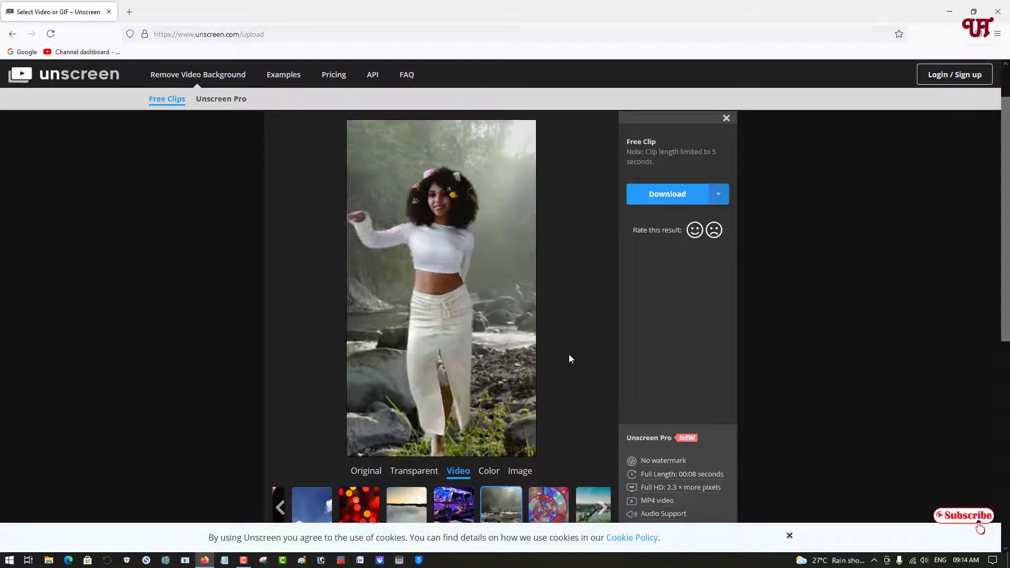
scroll(547, 364, down, 2)
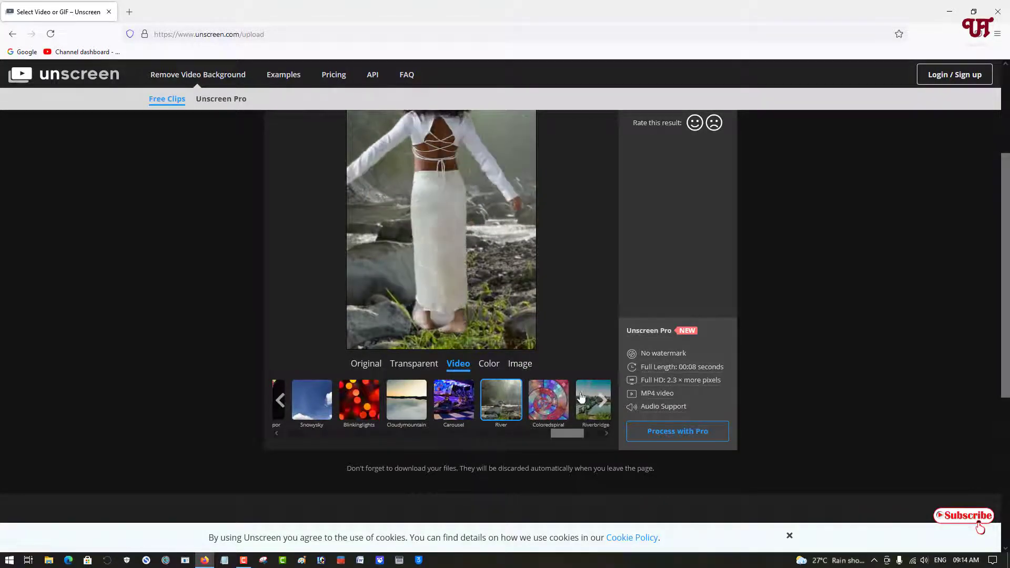
scroll(482, 355, up, 2)
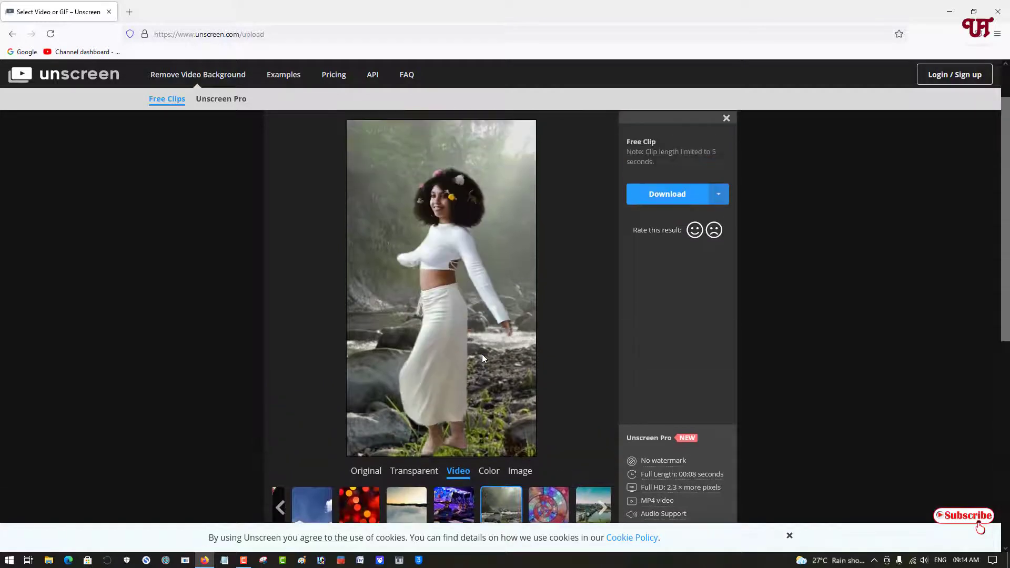
- Download the River-background result as video-unscreen.gif and show it in Downloads
click(667, 195)
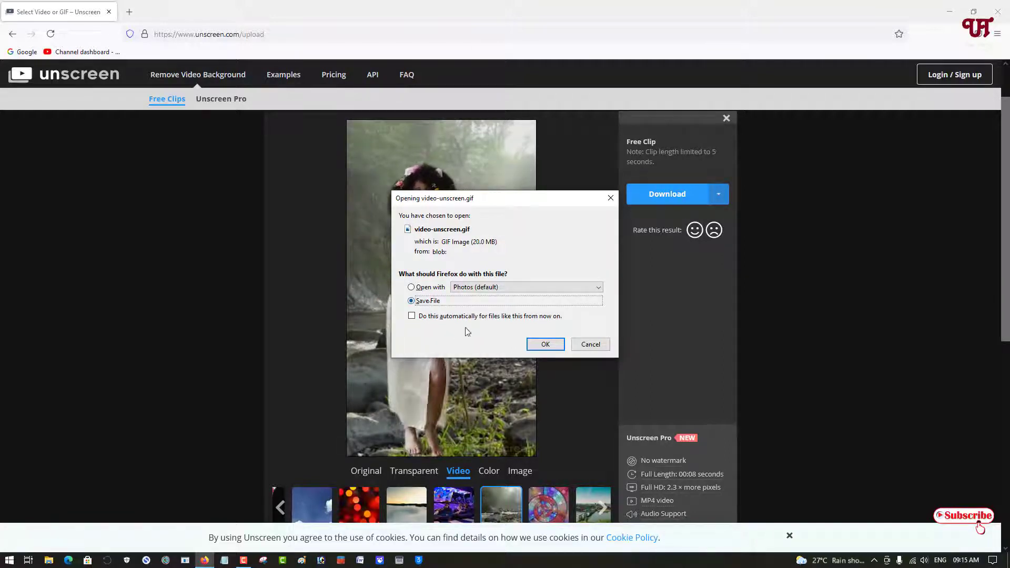
click(546, 344)
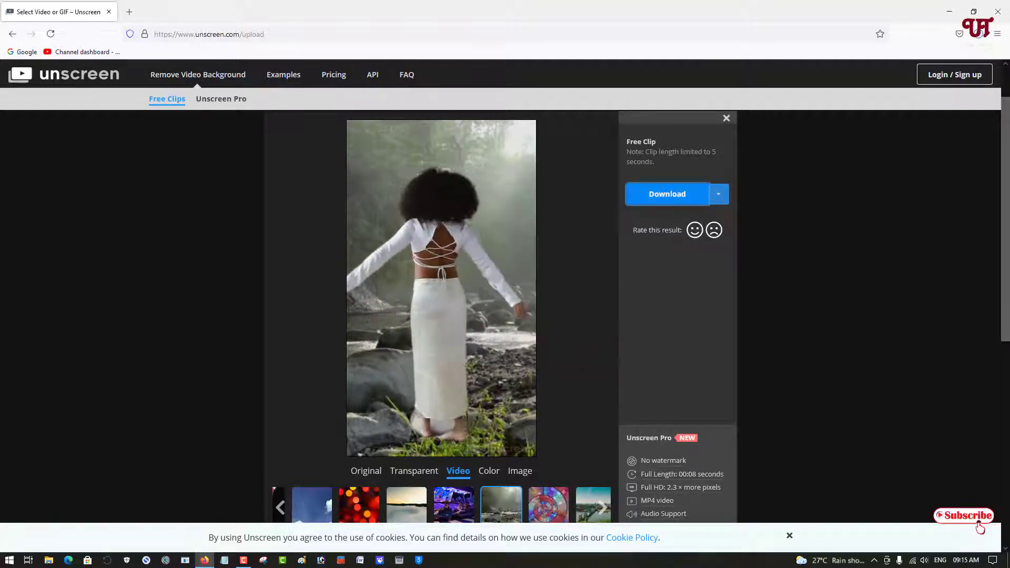
click(974, 63)
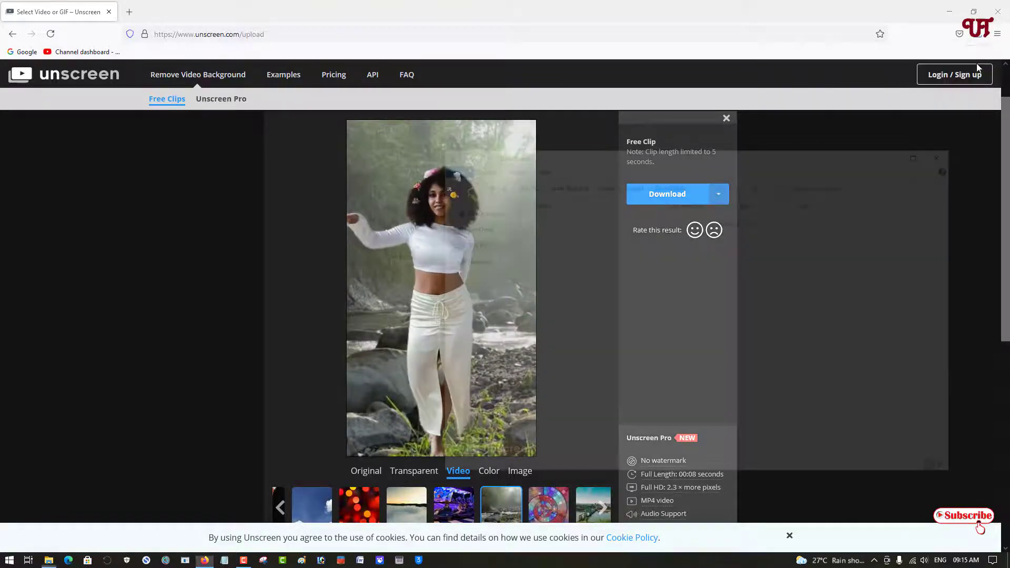
- Move video-unscreen.gif from Downloads to the desktop and open it in Photos
click(950, 12)
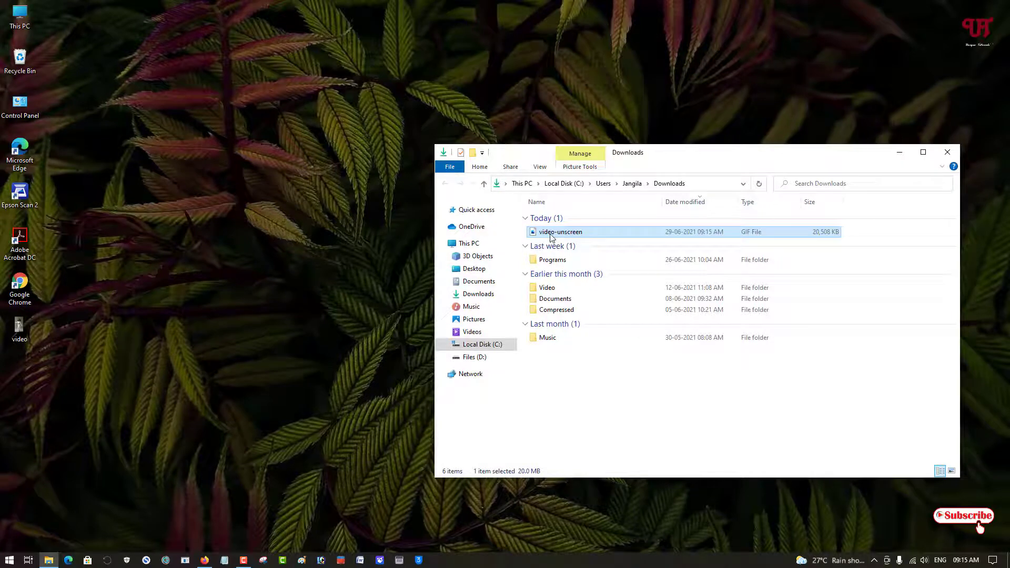
drag(551, 237, 135, 415)
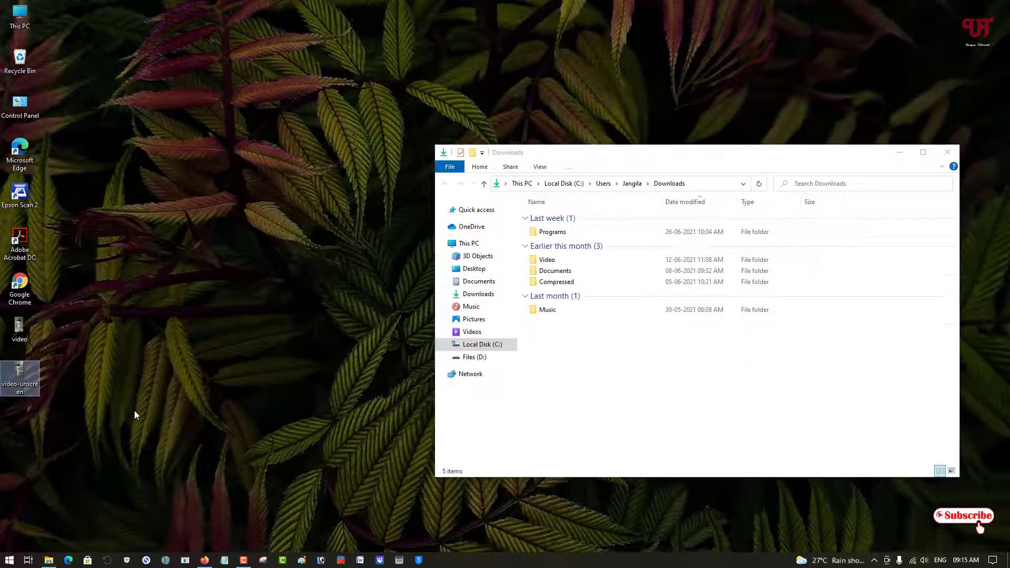
click(947, 153)
double_click(23, 384)
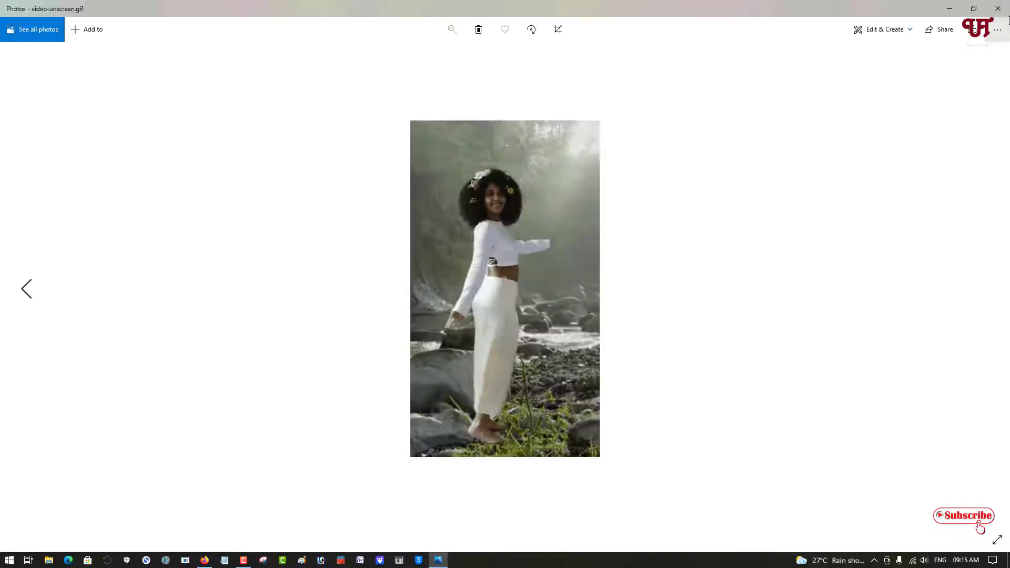
- Restore the Photos window from full screen and shift it up and to the left
click(974, 7)
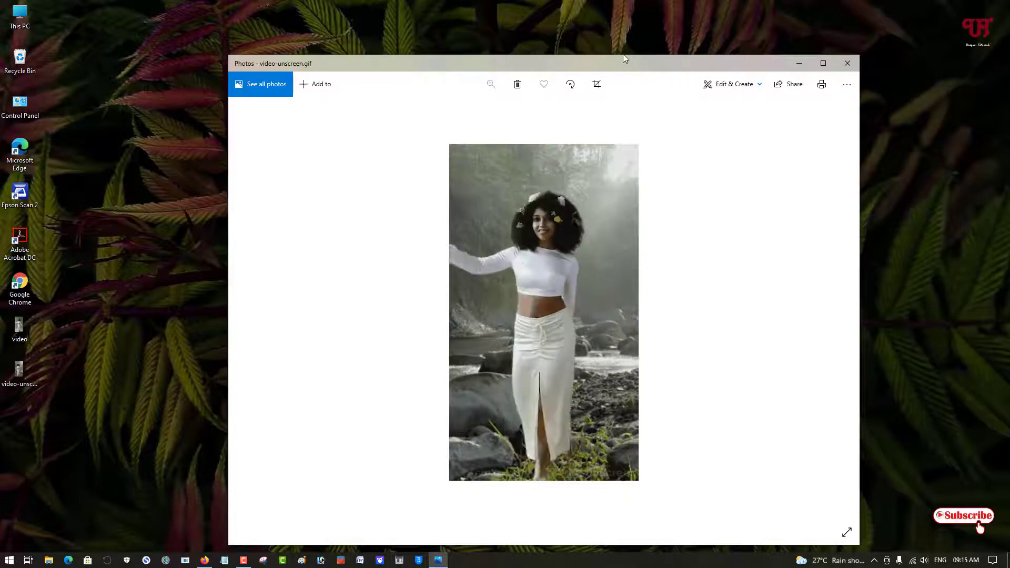
drag(617, 62, 576, 41)
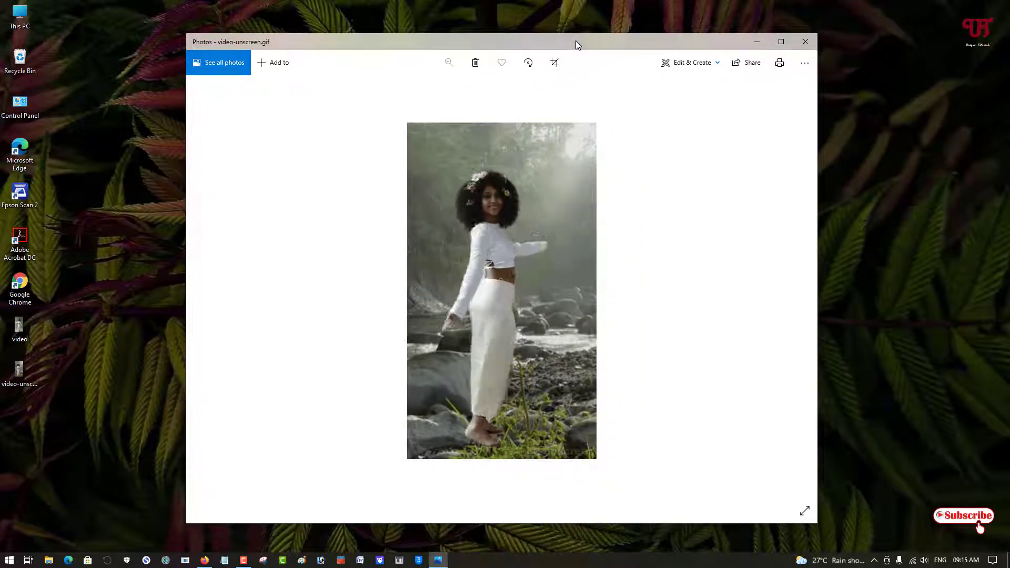
double_click(10, 336)
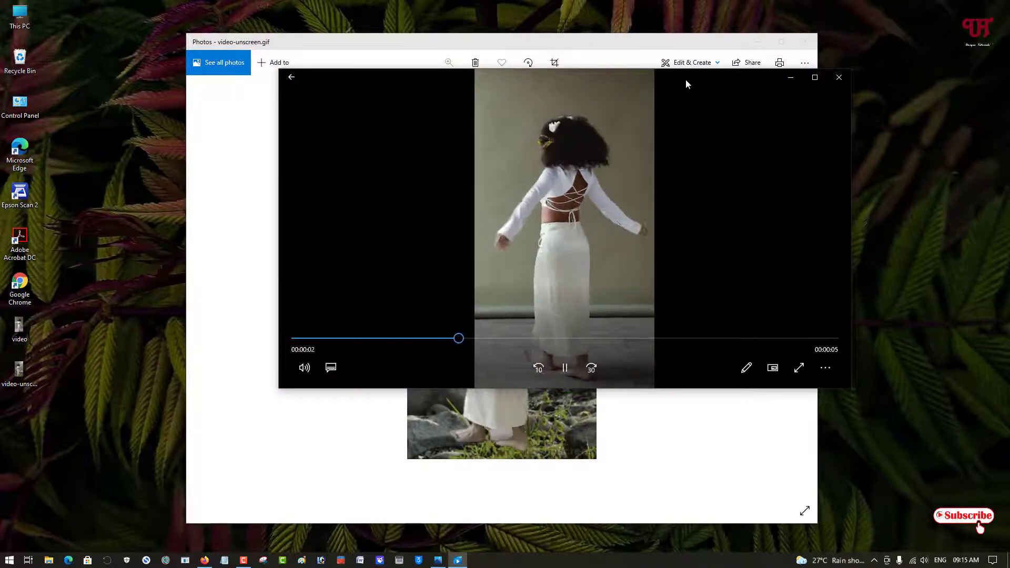
drag(687, 80, 822, 133)
drag(687, 45, 530, 45)
click(852, 160)
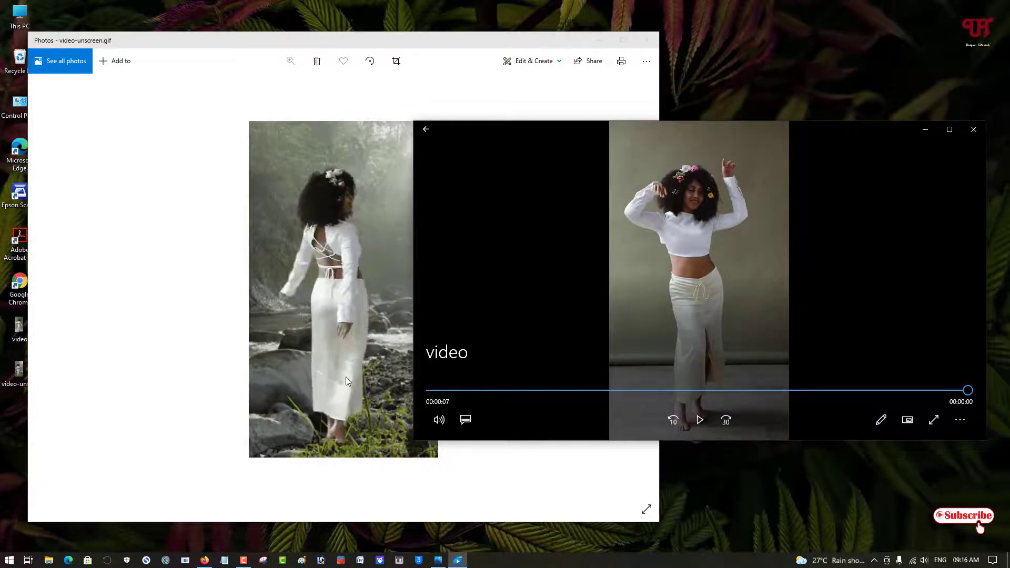
click(981, 131)
drag(551, 41, 723, 35)
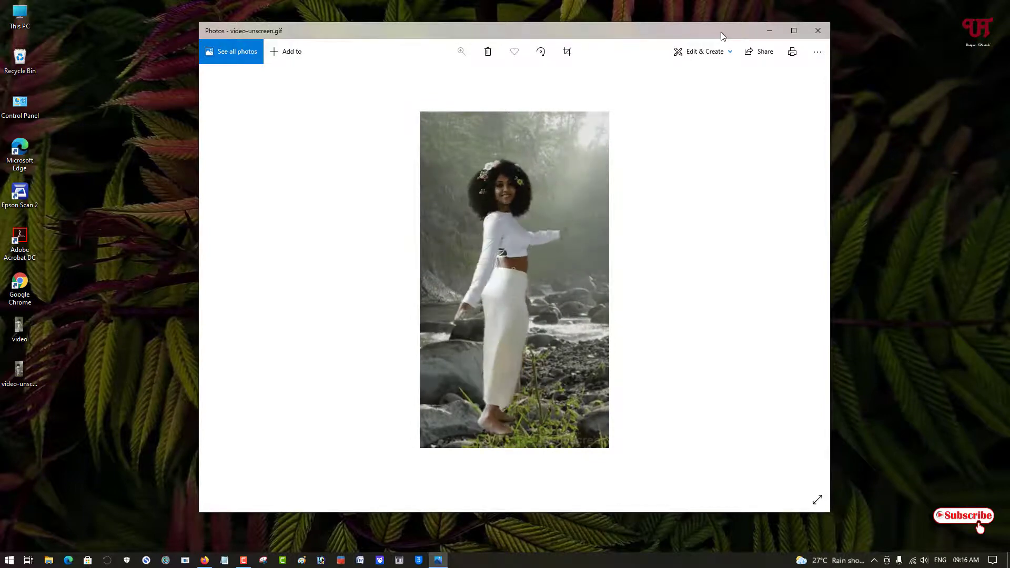
- Close the Photos GIF viewer and return to the Unscreen result page in Firefox
click(818, 31)
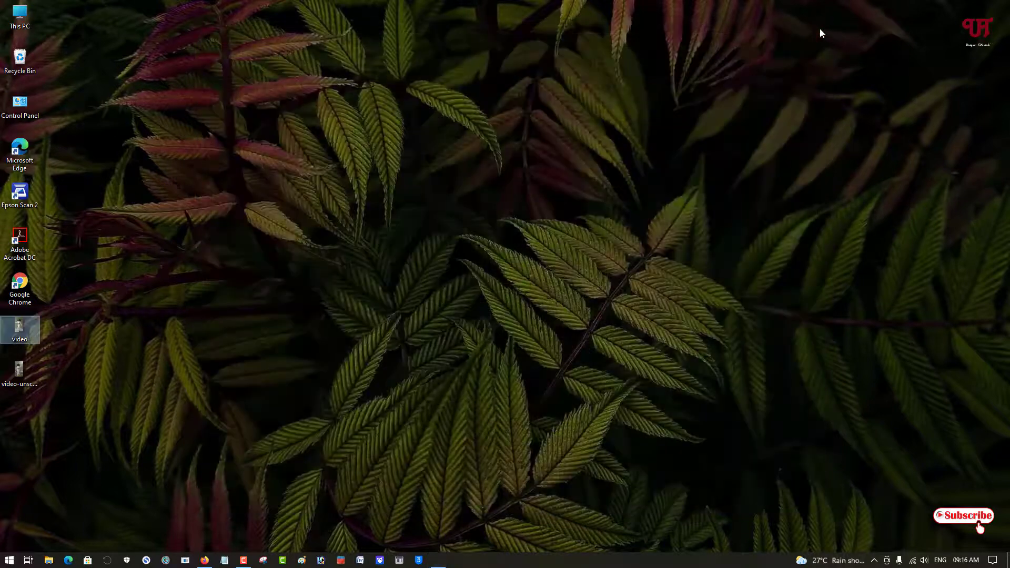
click(205, 560)
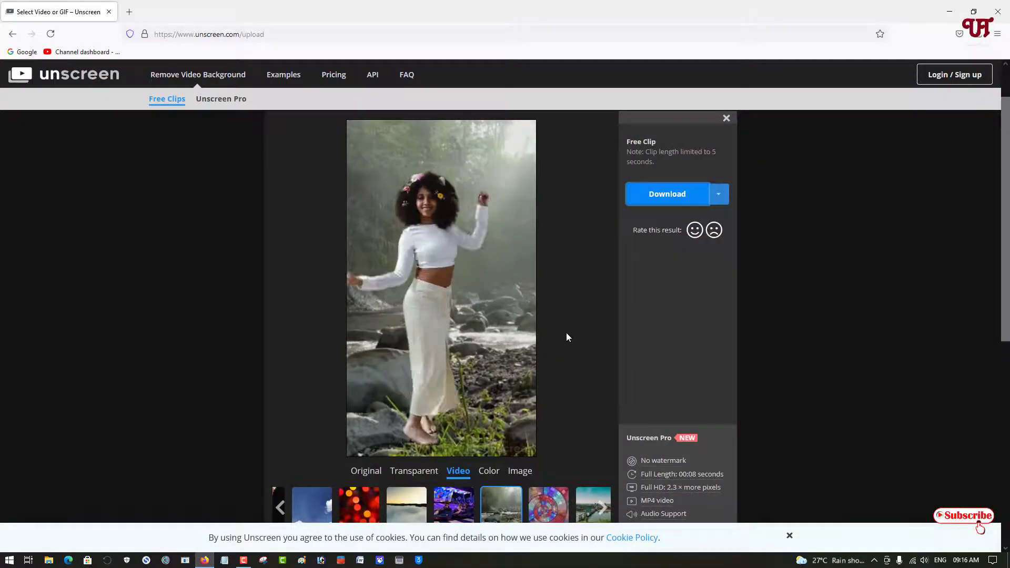